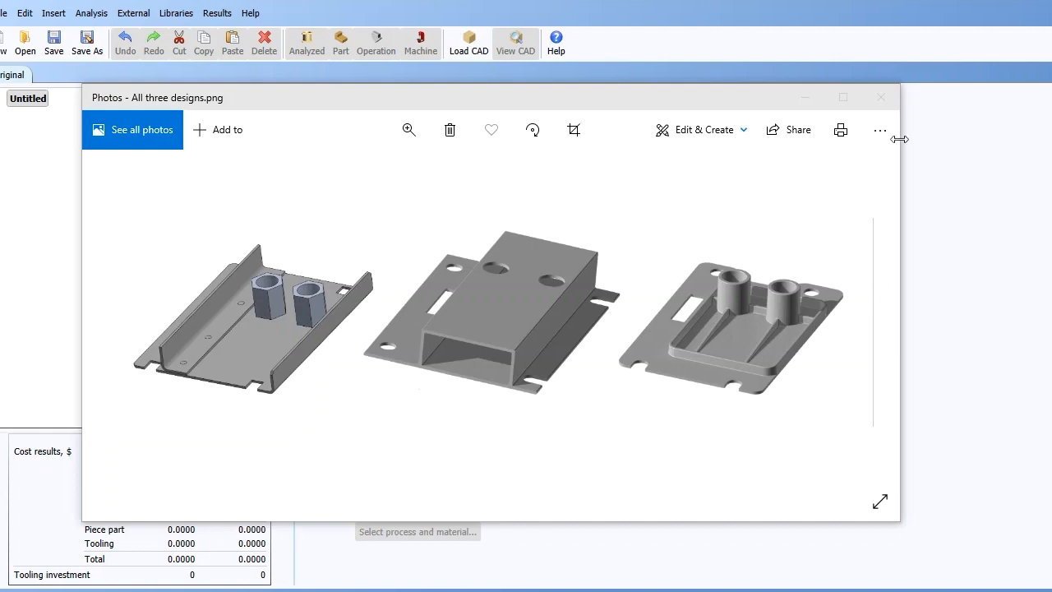
- Close the picture of the three designs and set the part's life volume to 2,500
click(881, 98)
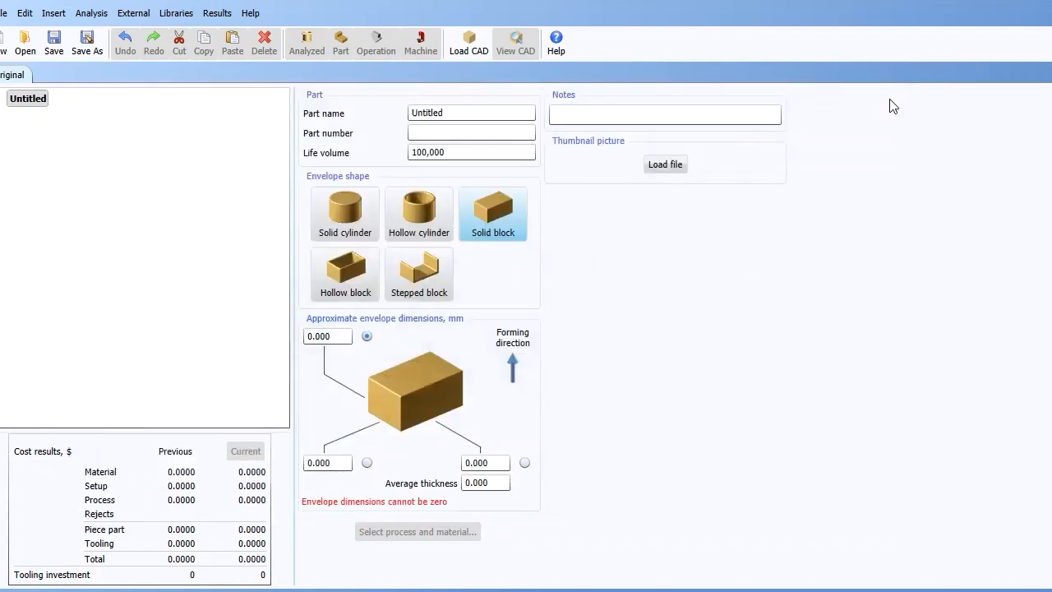
click(459, 155)
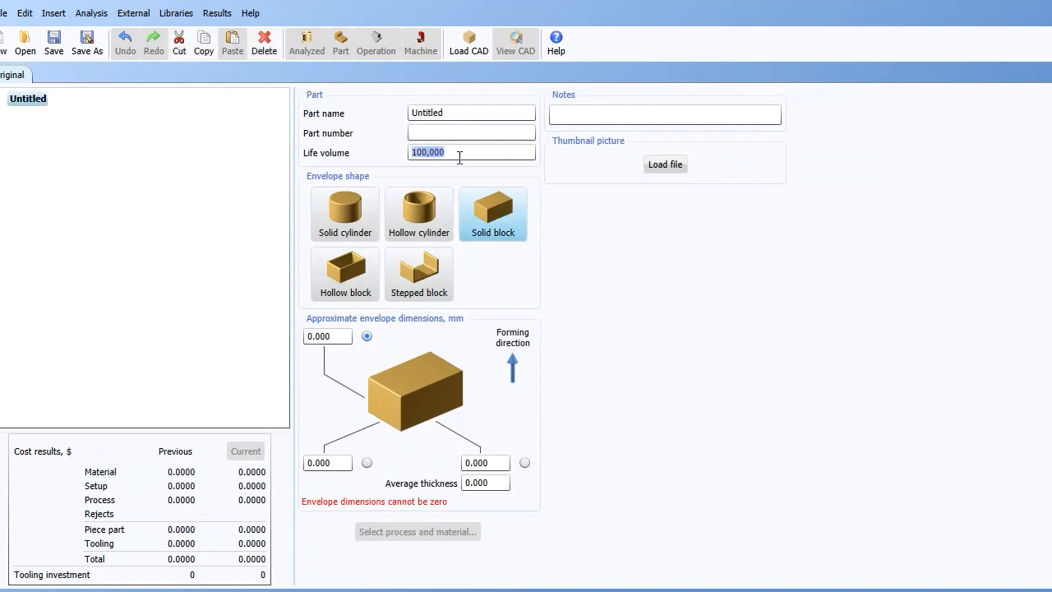
text(2500)
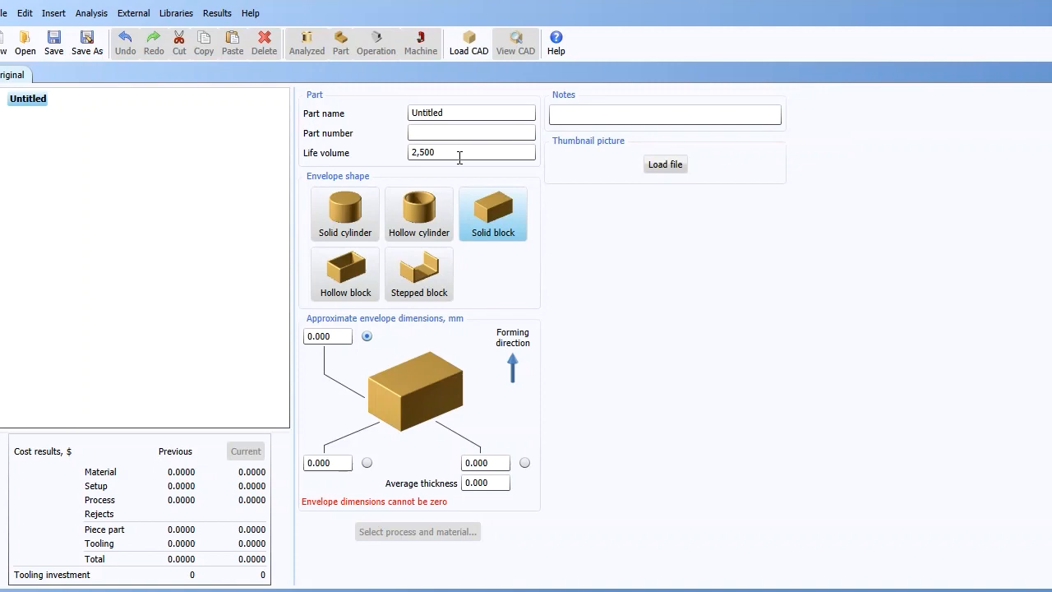
- Load the CAD model Extruded Plate.STEP, rotate it to inspect the hollow profile, and close the model view
click(133, 14)
mouse_move(154, 66)
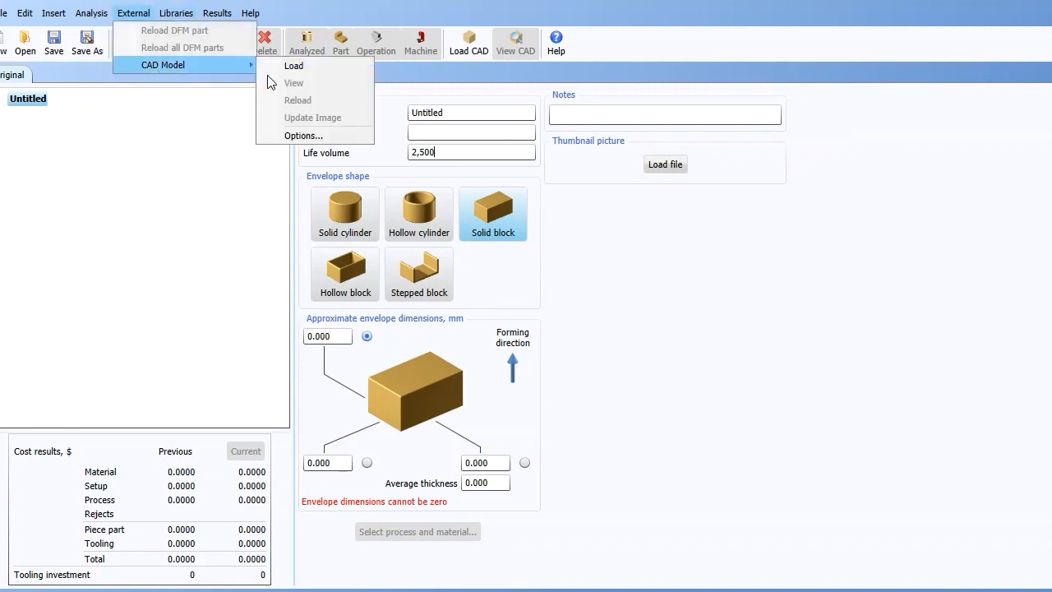
click(286, 66)
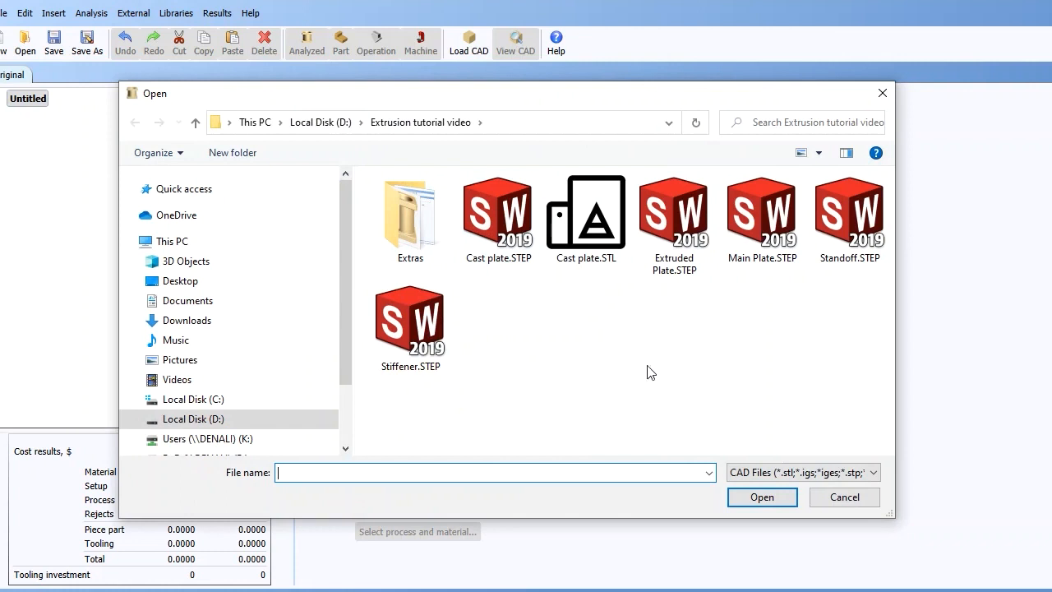
double_click(679, 246)
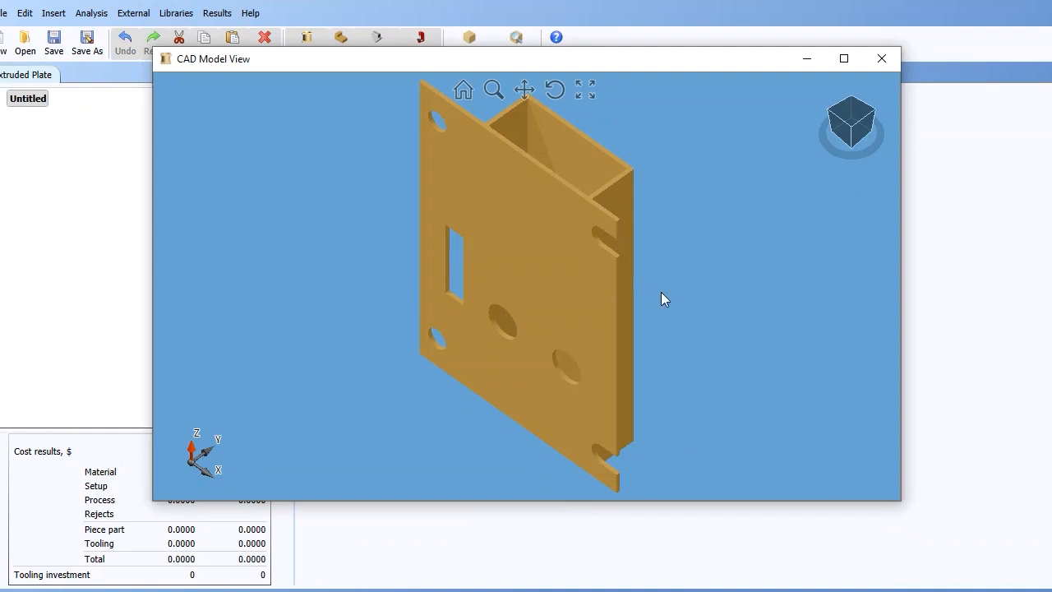
drag(665, 281, 781, 273)
drag(642, 309, 630, 345)
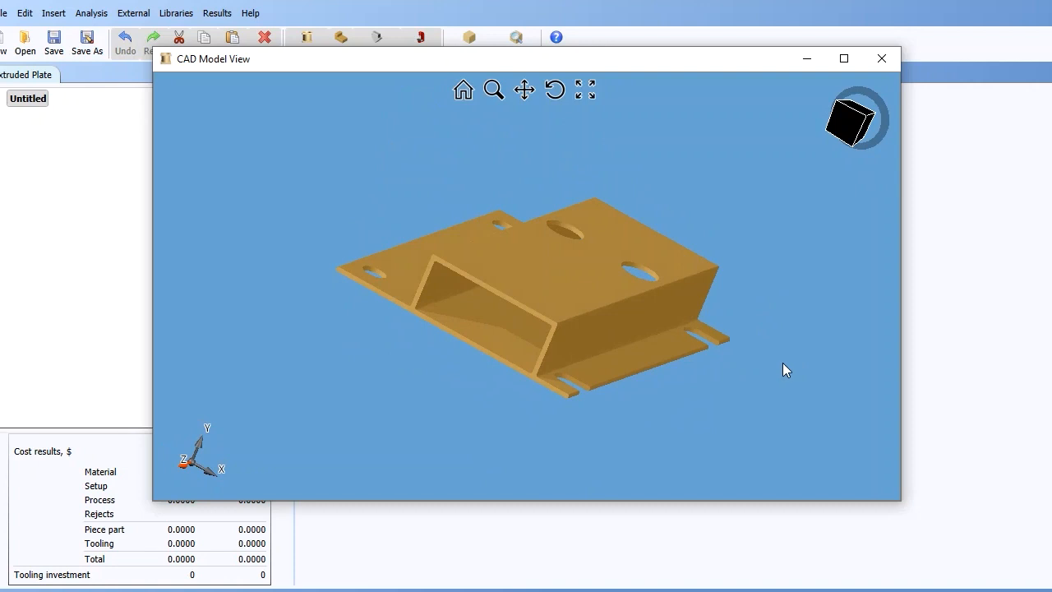
click(878, 65)
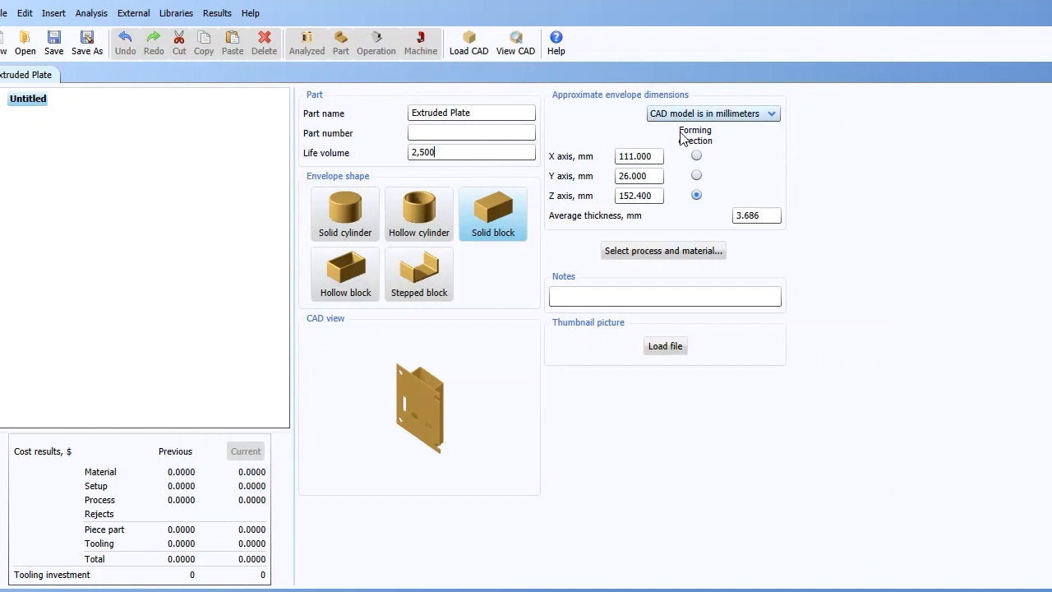
- Set the envelope shape to Hollow block and assign the Metal extrusion process with AL6061 aluminum
click(333, 281)
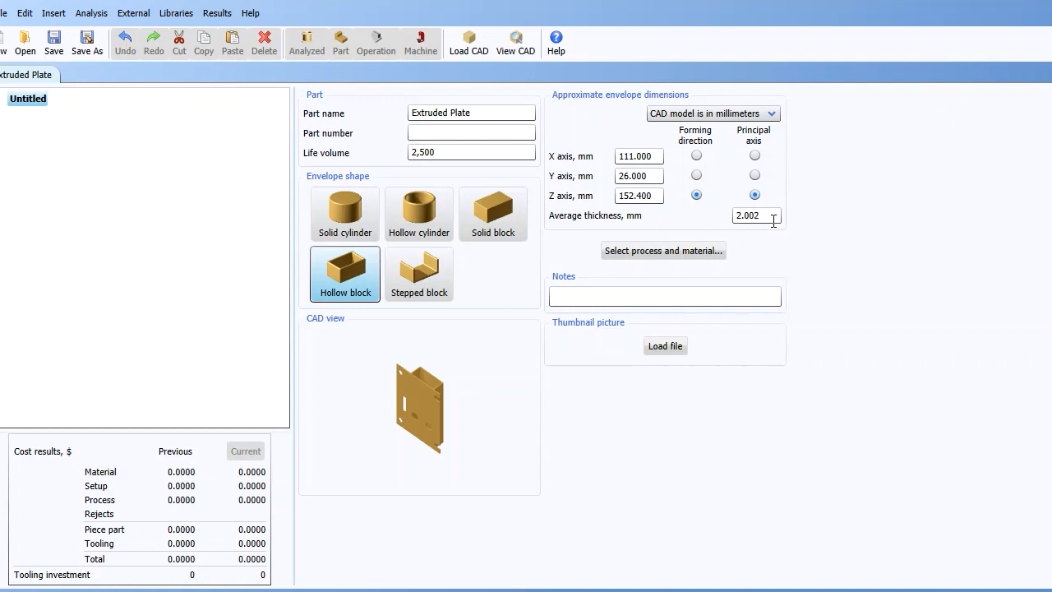
click(666, 251)
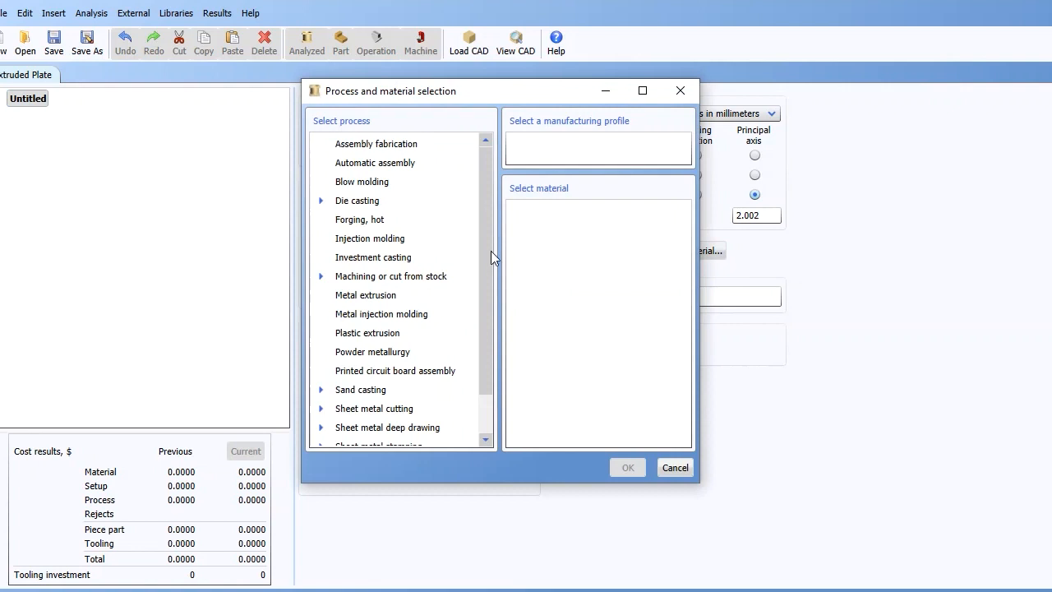
click(388, 296)
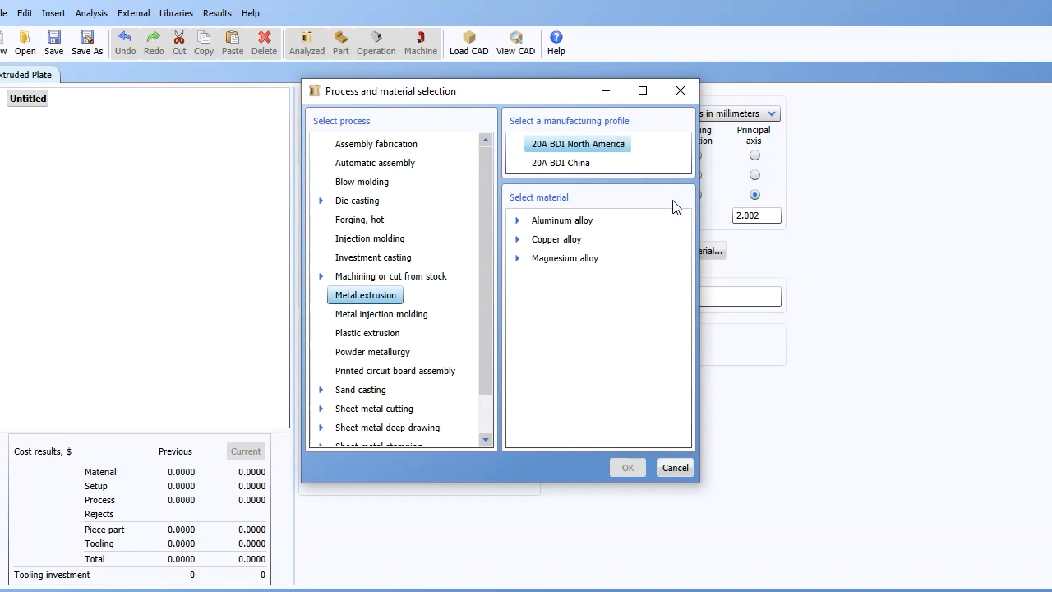
click(517, 221)
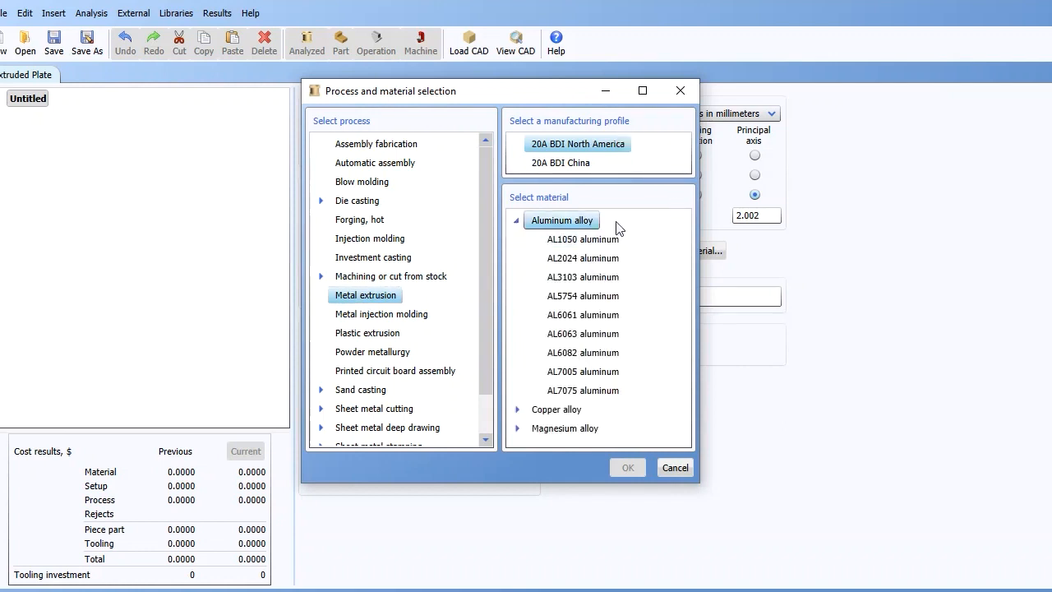
click(608, 320)
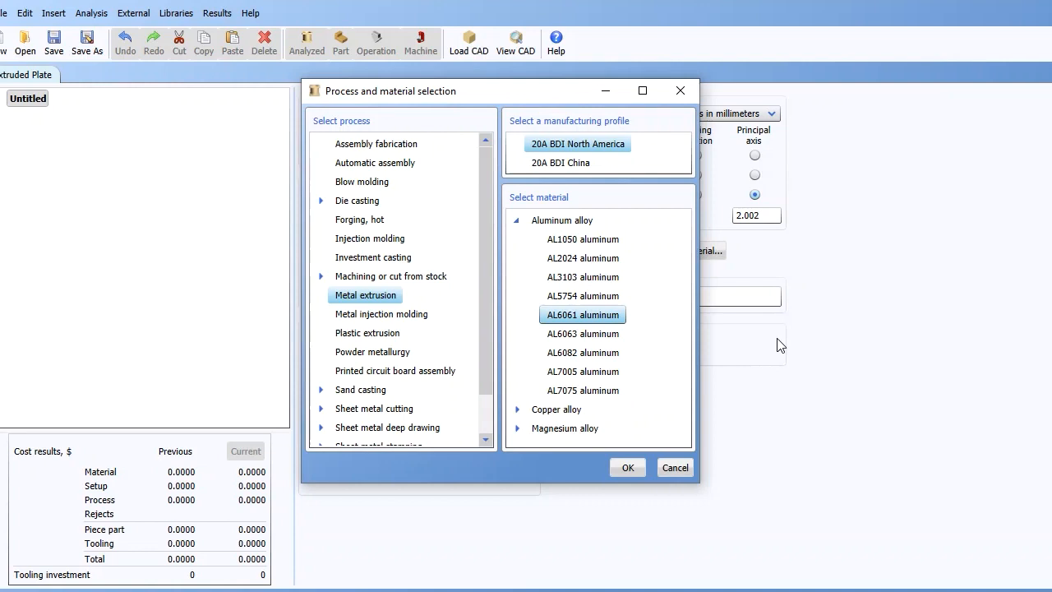
click(628, 468)
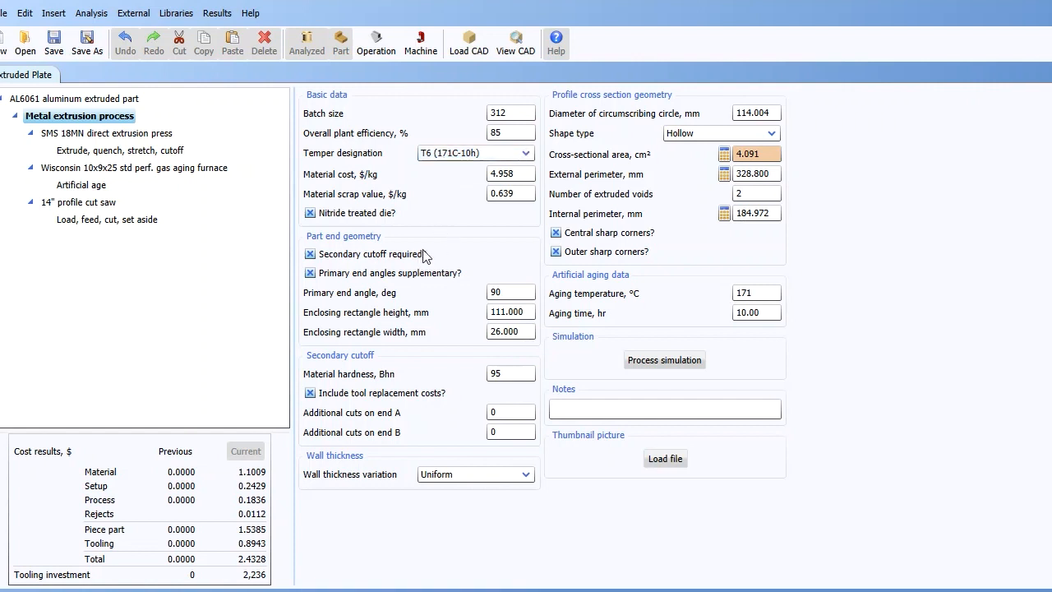
- Open the geometry calculator for the external perimeter and add an edge-segment length item from the CAD model
click(522, 296)
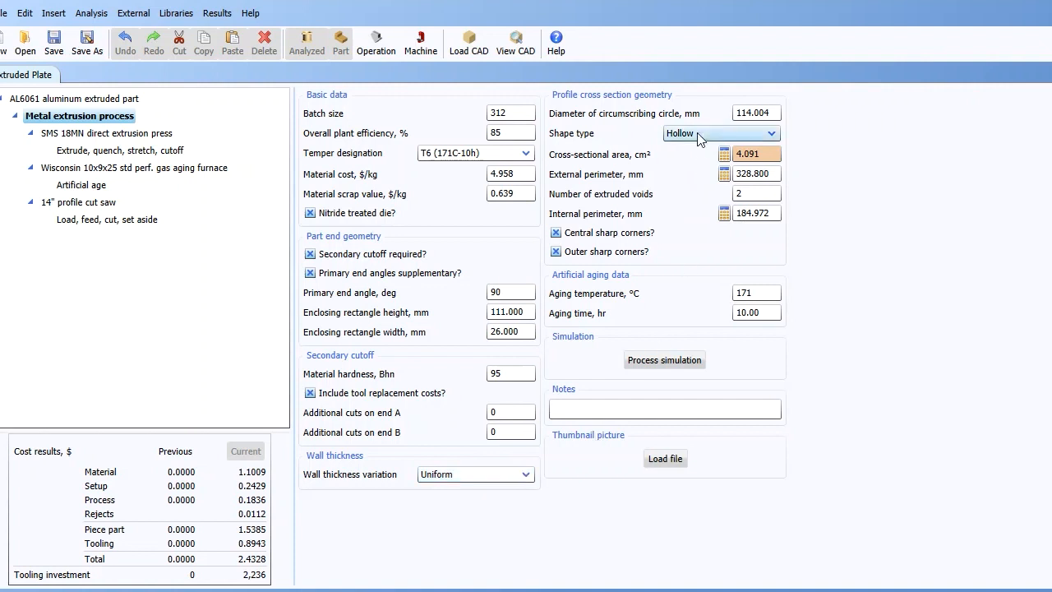
click(724, 174)
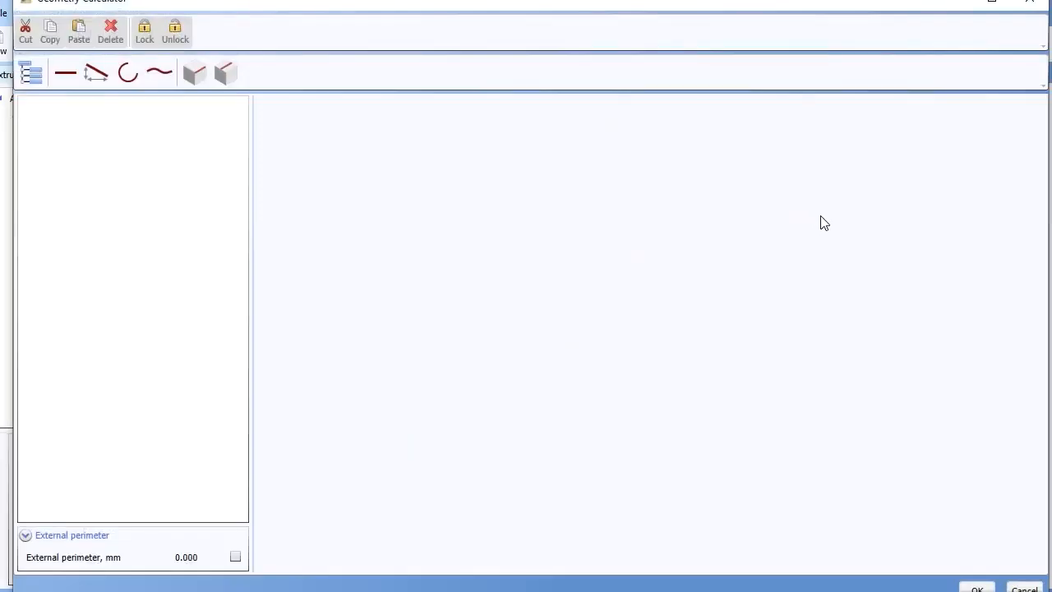
click(196, 74)
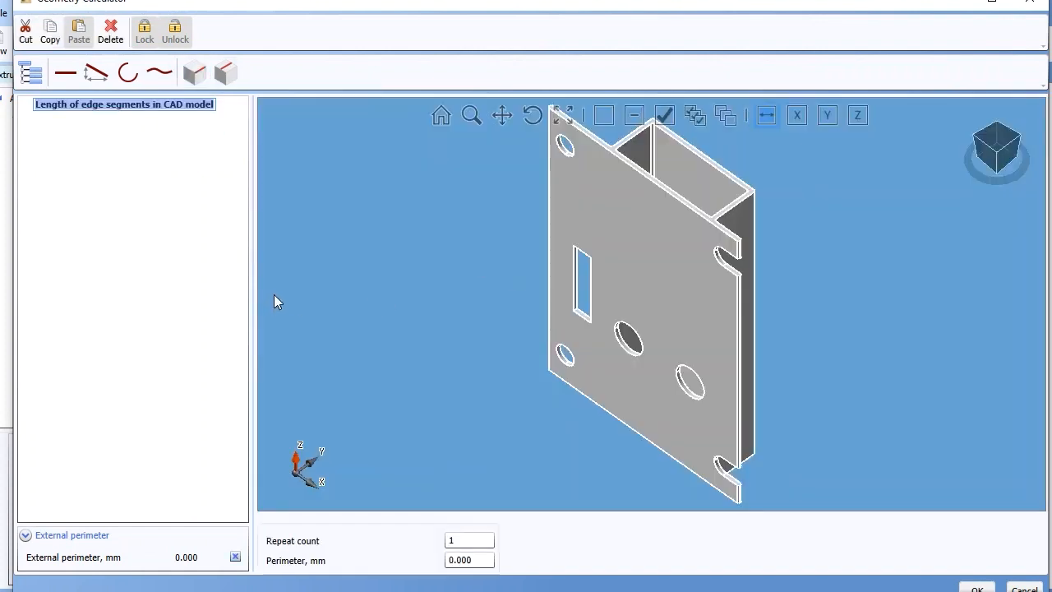
click(693, 232)
drag(692, 232, 653, 287)
drag(799, 336, 855, 282)
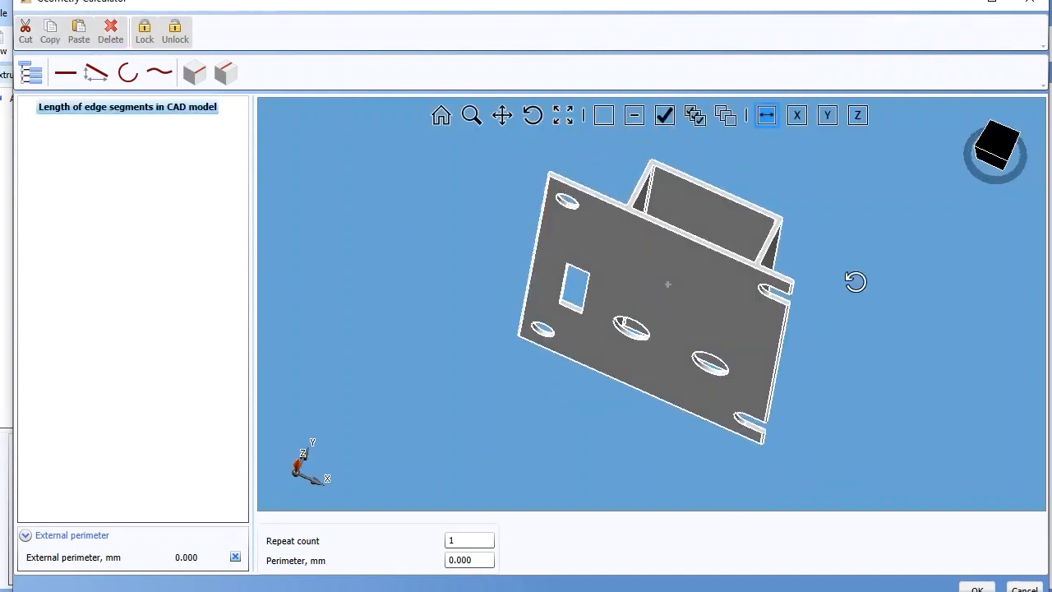
drag(609, 197, 571, 251)
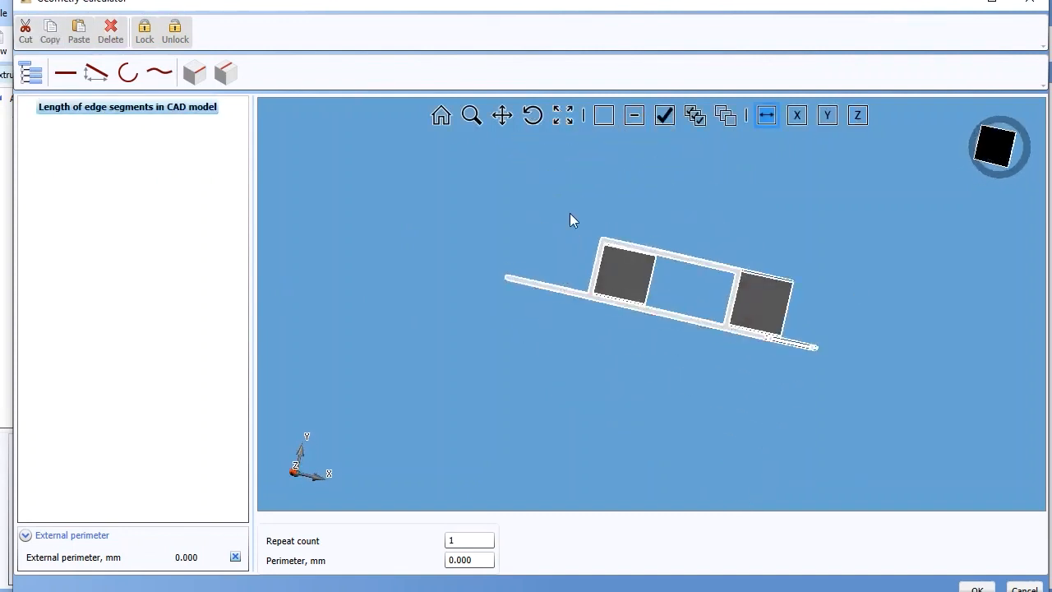
scroll(692, 272, up, 4)
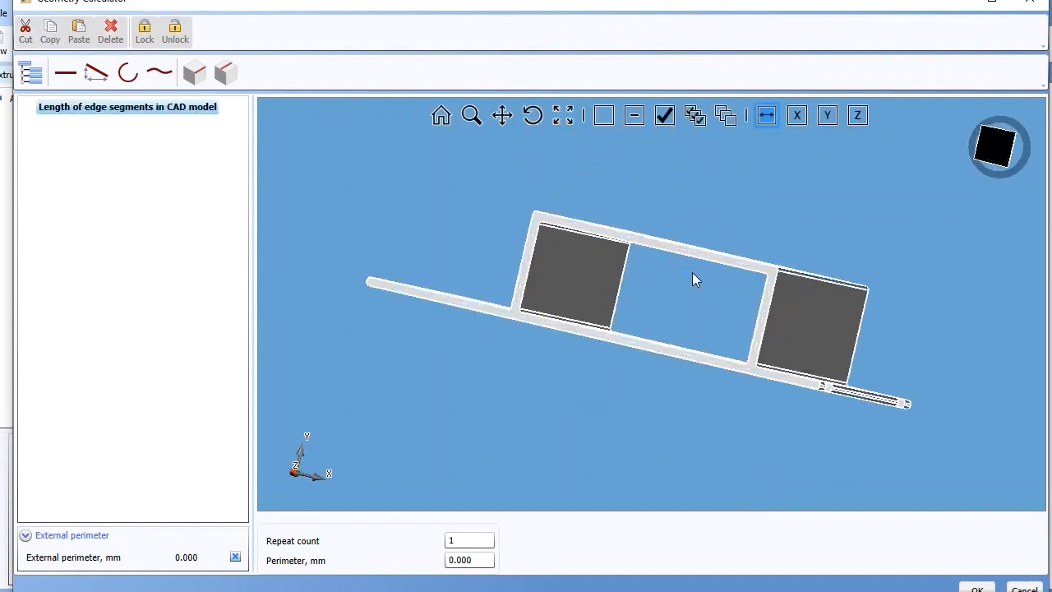
- Select the rounded end, upper edge and inner corner of the profile's longer flange for the external perimeter
click(669, 114)
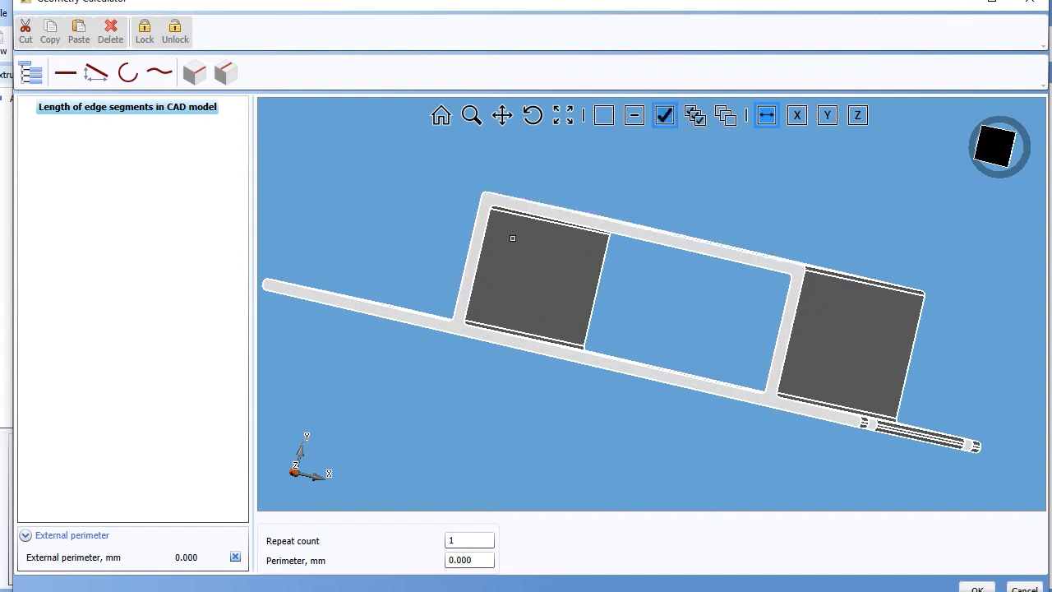
click(263, 284)
click(264, 283)
scroll(267, 282, up, 2)
click(337, 297)
click(511, 333)
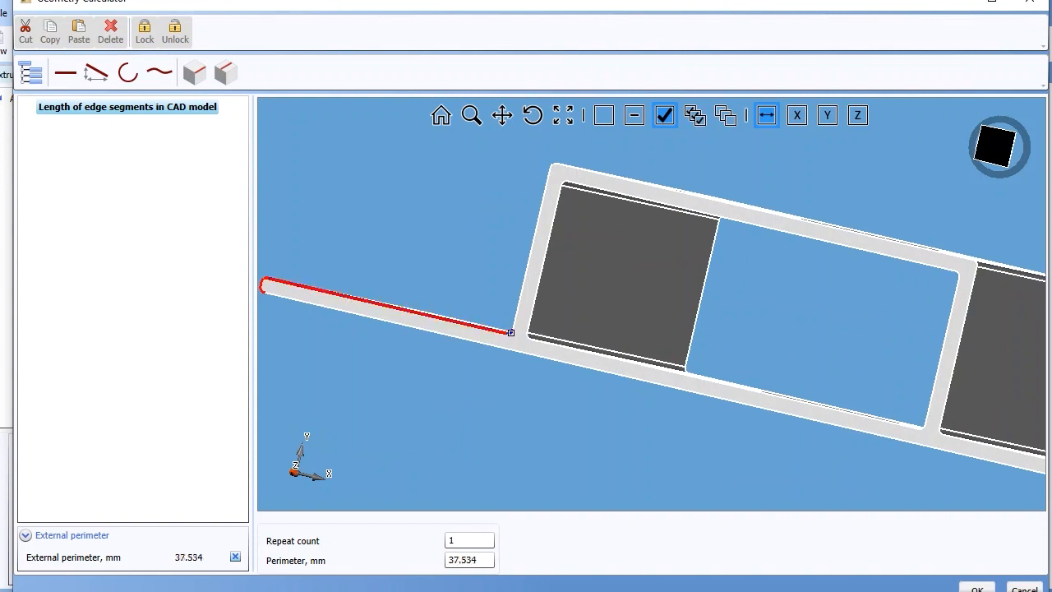
- Add the outer edges and corners of the box section's two side walls and top to the external perimeter
click(515, 316)
click(554, 165)
click(633, 184)
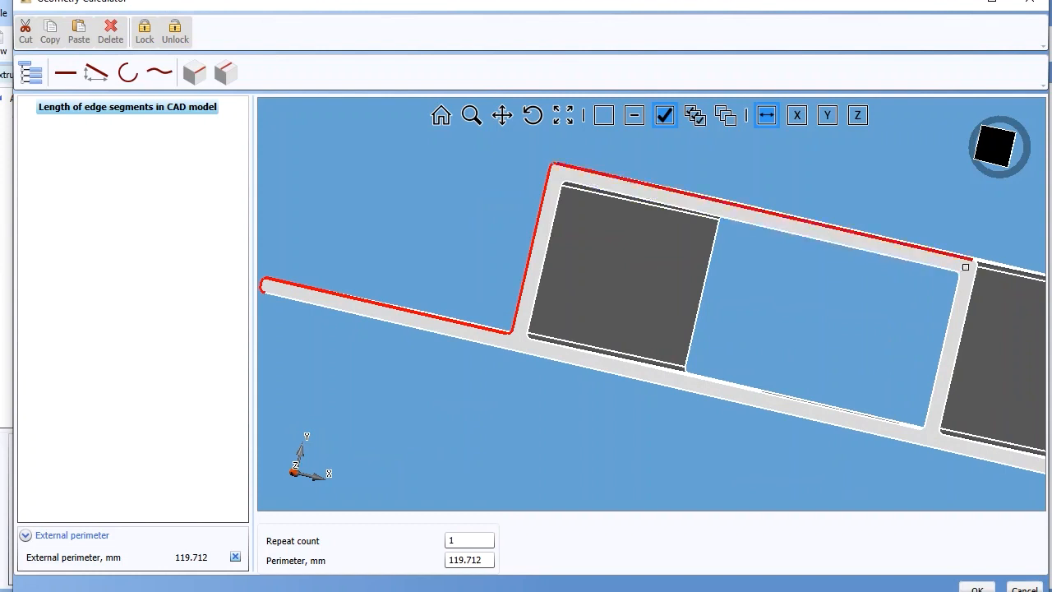
click(971, 287)
click(943, 432)
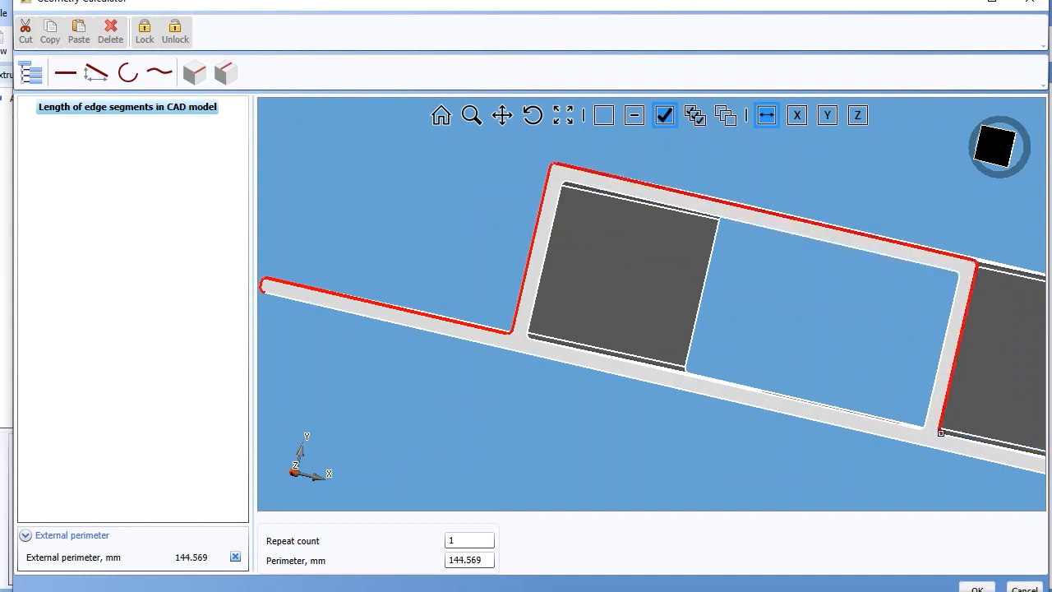
- Complete the external perimeter with the short flange's upper edge, its rounded end and the plate's long underside edge
scroll(952, 438, up, 2)
scroll(952, 438, down, 3)
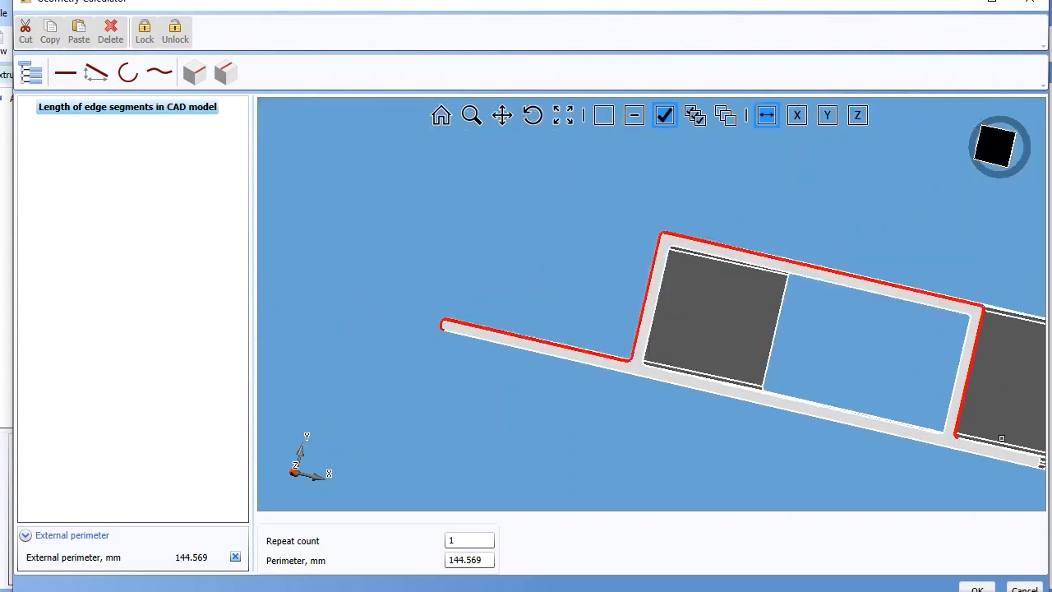
click(1010, 455)
scroll(1034, 457, up, 2)
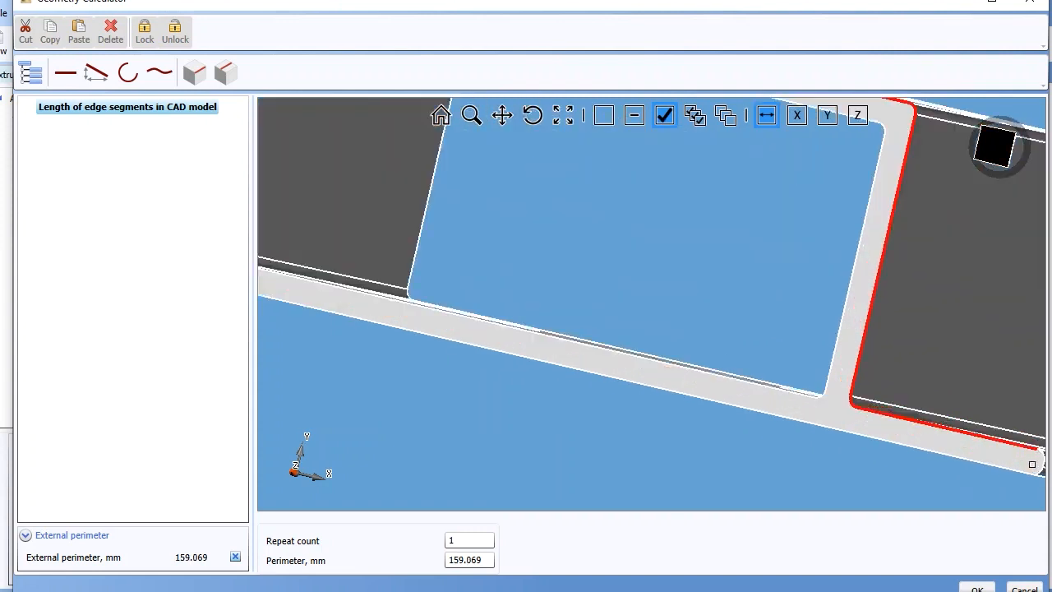
click(1040, 451)
click(1041, 470)
click(1040, 472)
click(1024, 472)
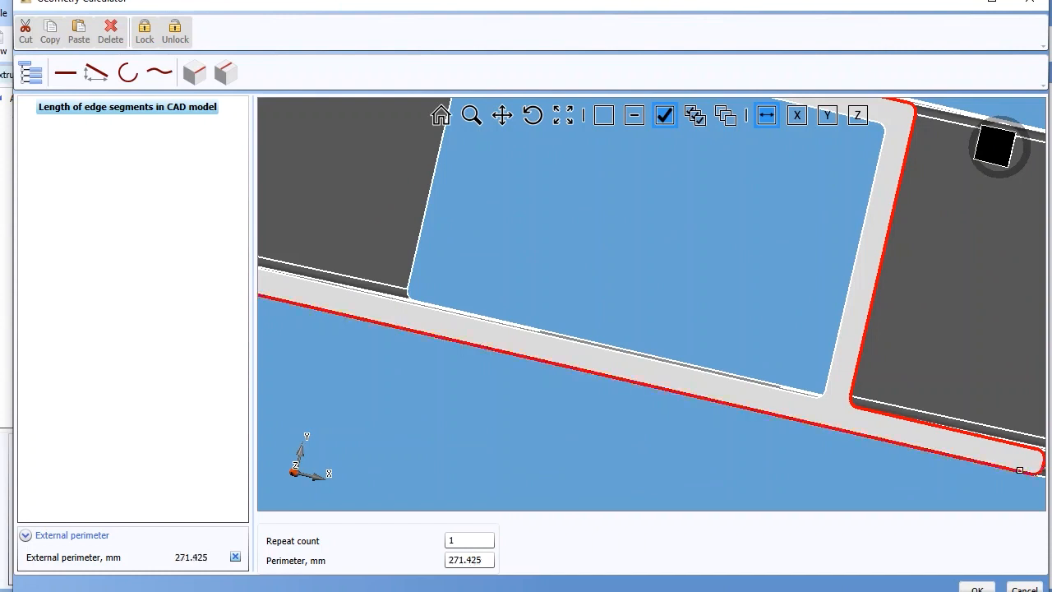
- Check the selected outline, accept the calculated external perimeter, and set the number of extruded voids to 1
scroll(655, 387, up, 3)
scroll(656, 387, down, 5)
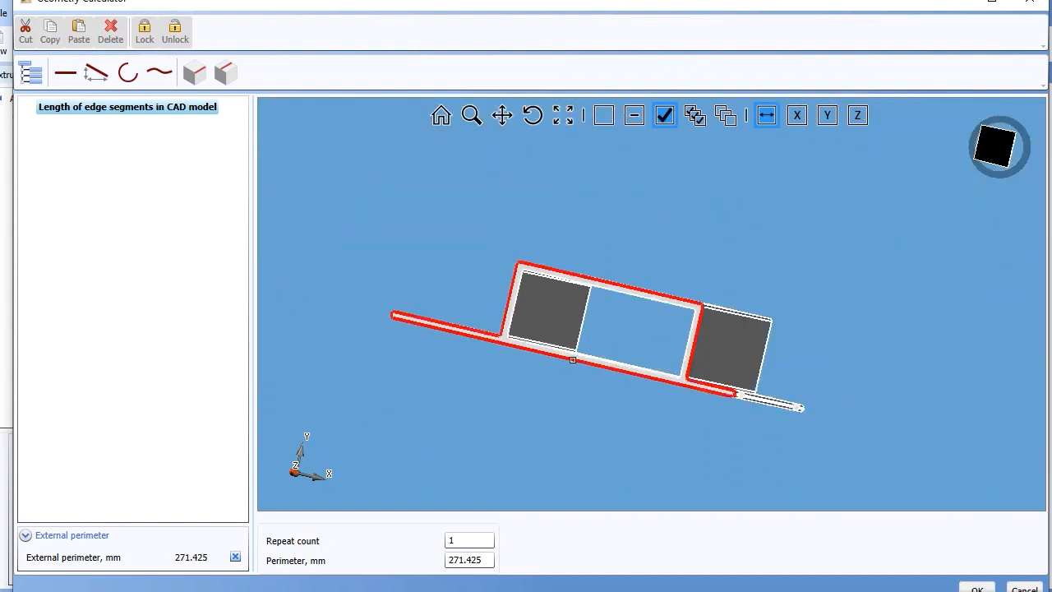
scroll(445, 336, up, 2)
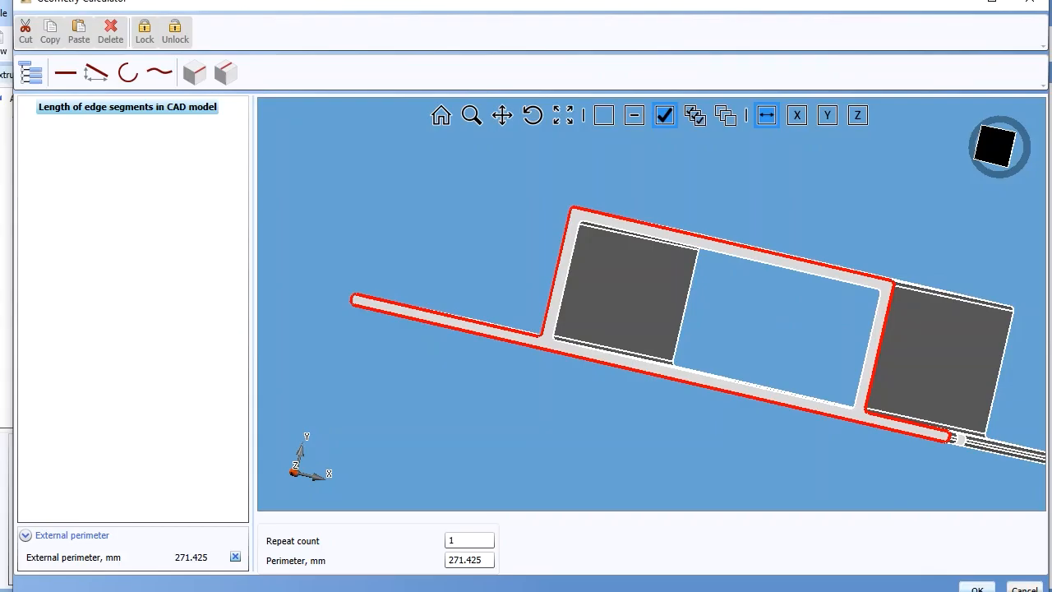
click(978, 588)
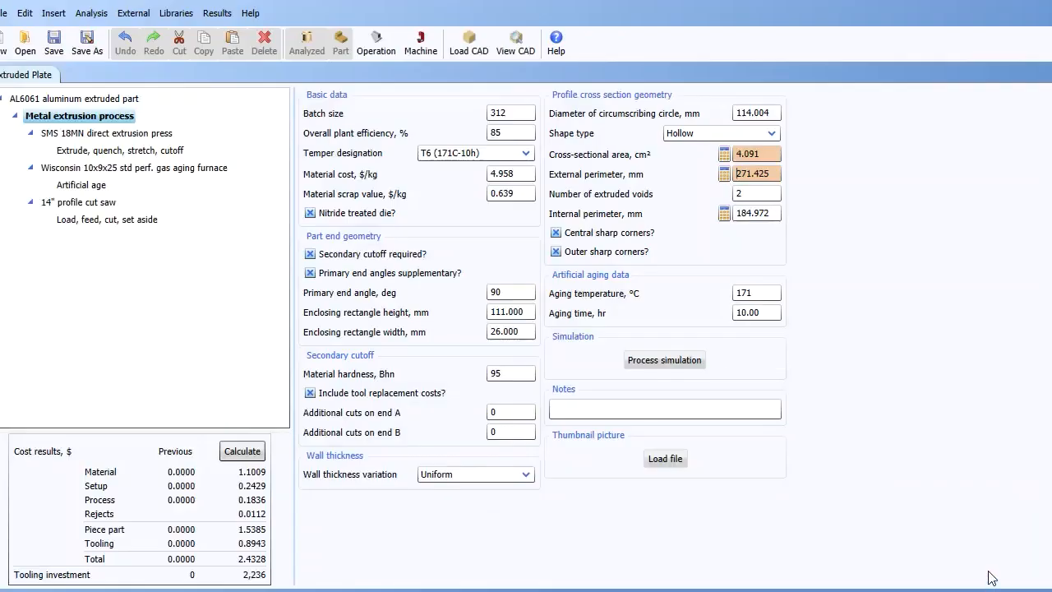
click(764, 195)
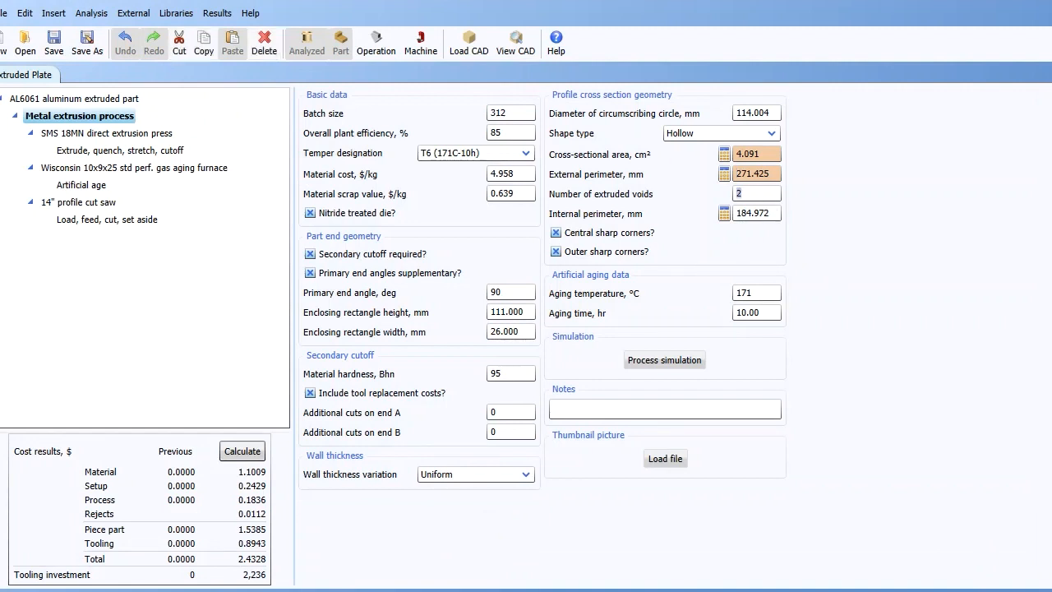
text(1)
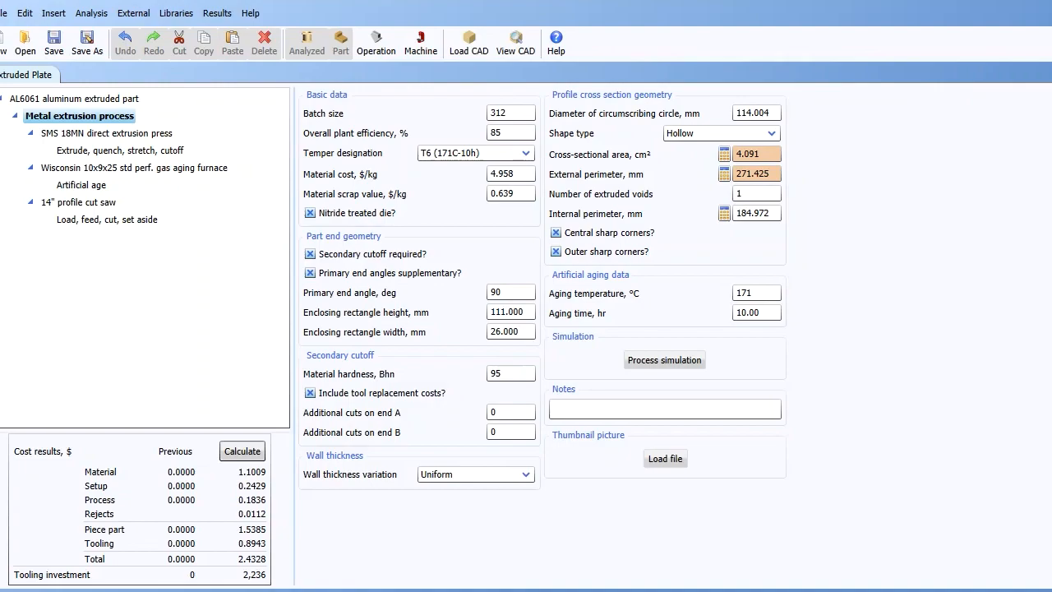
- Start the internal perimeter calculation from CAD model edges with the void's inner side edge nearest the longer flange and its upper edge
click(724, 215)
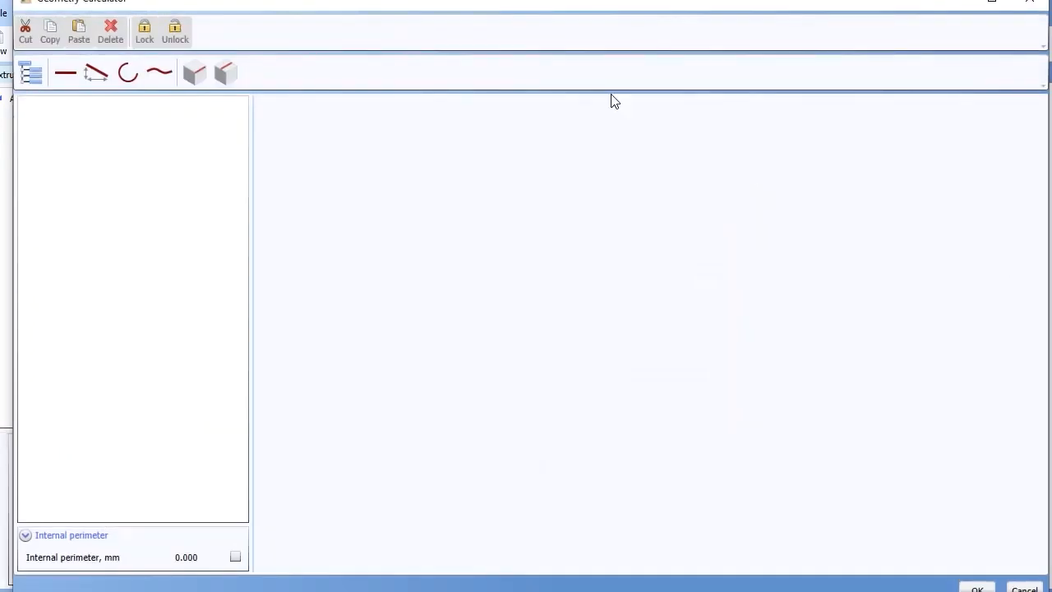
click(195, 73)
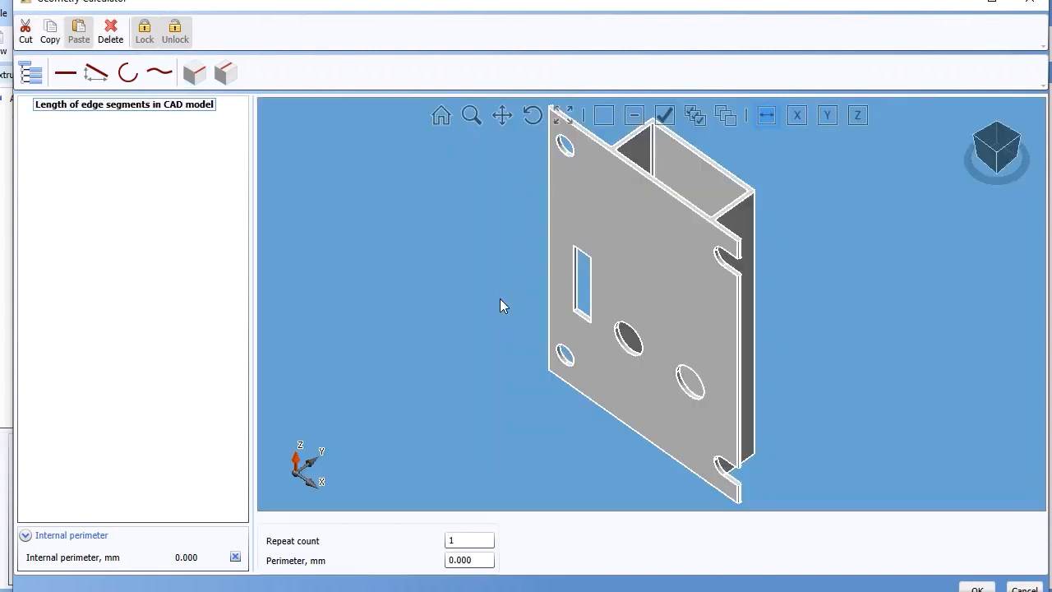
drag(655, 154, 805, 305)
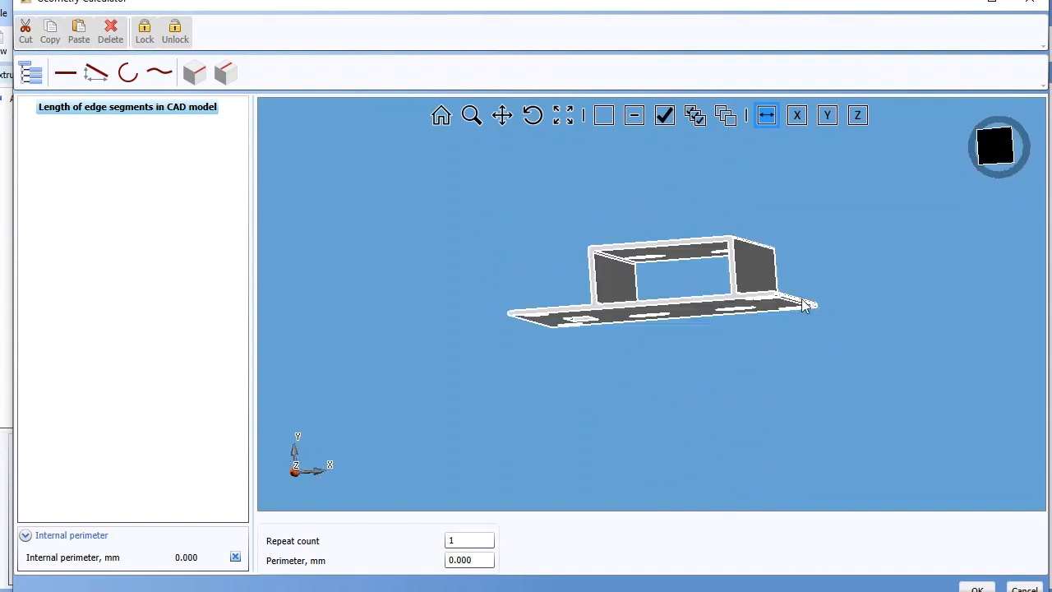
scroll(714, 274, up, 6)
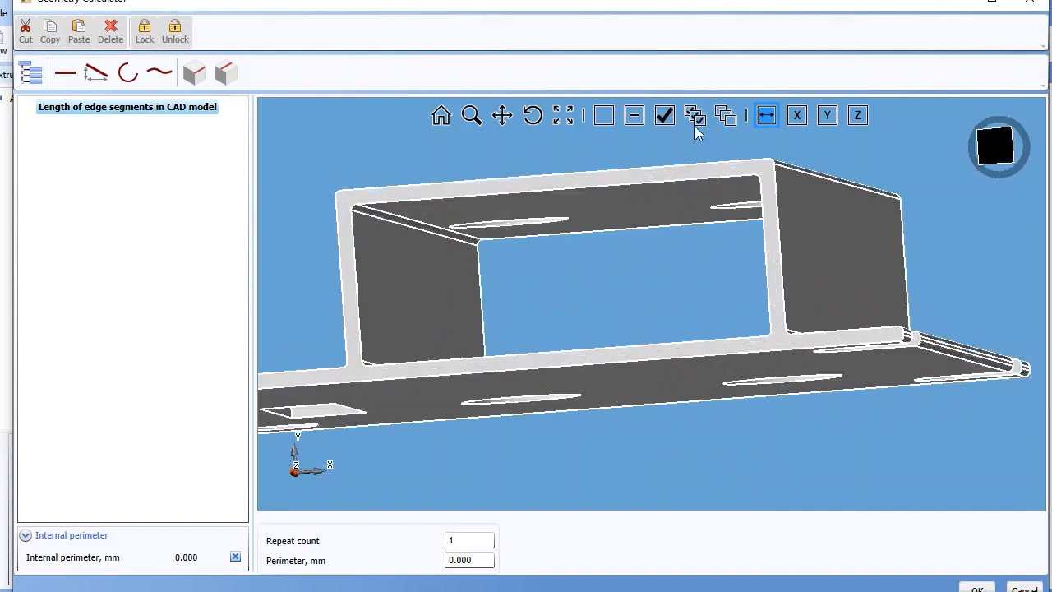
click(664, 116)
click(355, 305)
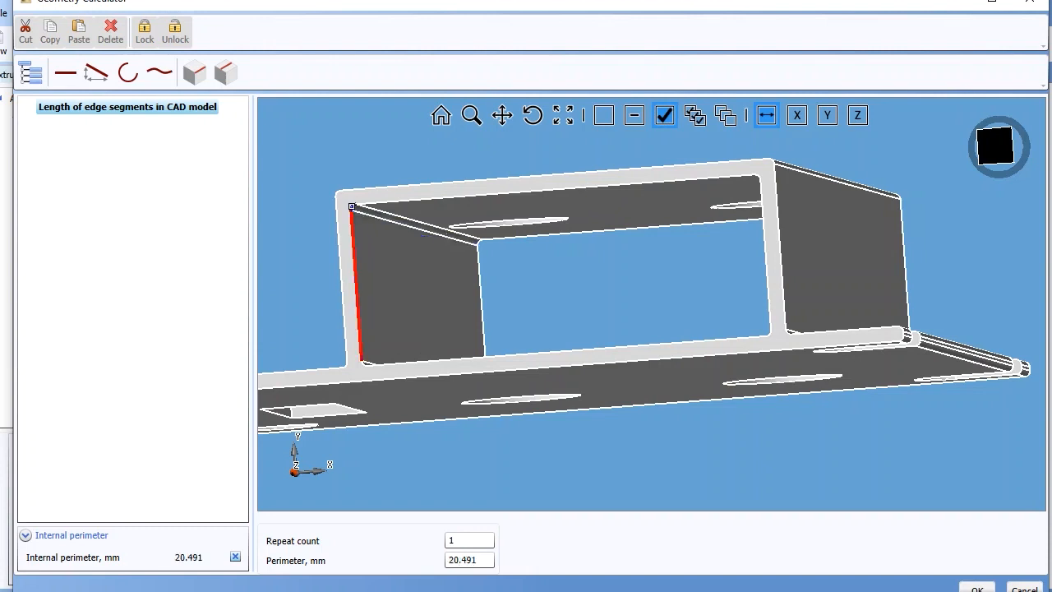
click(590, 198)
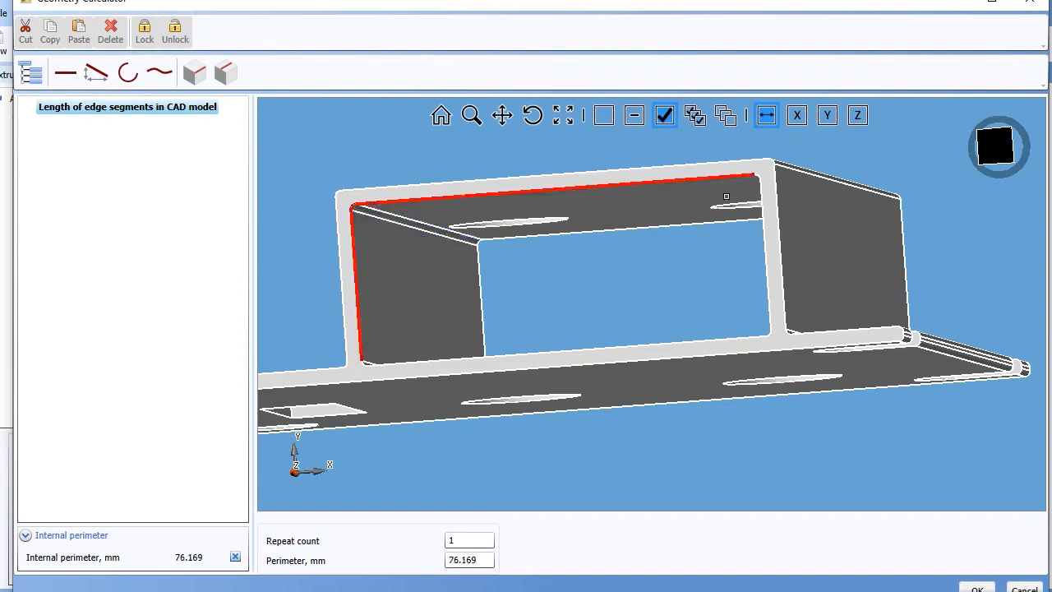
- Complete the void's outline with its remaining corners, other side edge and lower edge, and accept the calculated internal perimeter
click(757, 177)
click(759, 260)
click(768, 334)
click(747, 337)
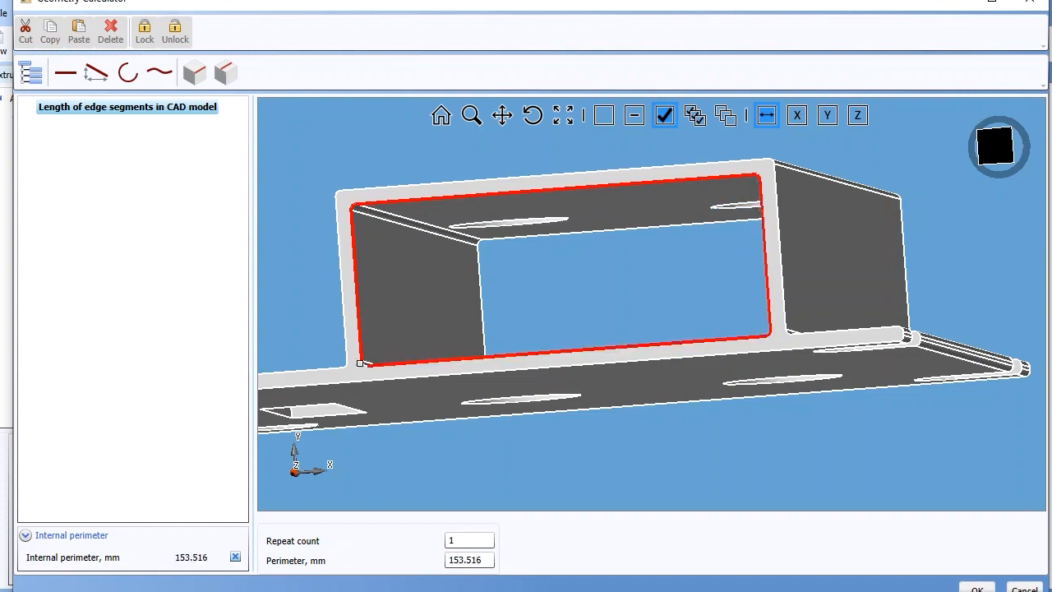
click(364, 363)
click(980, 588)
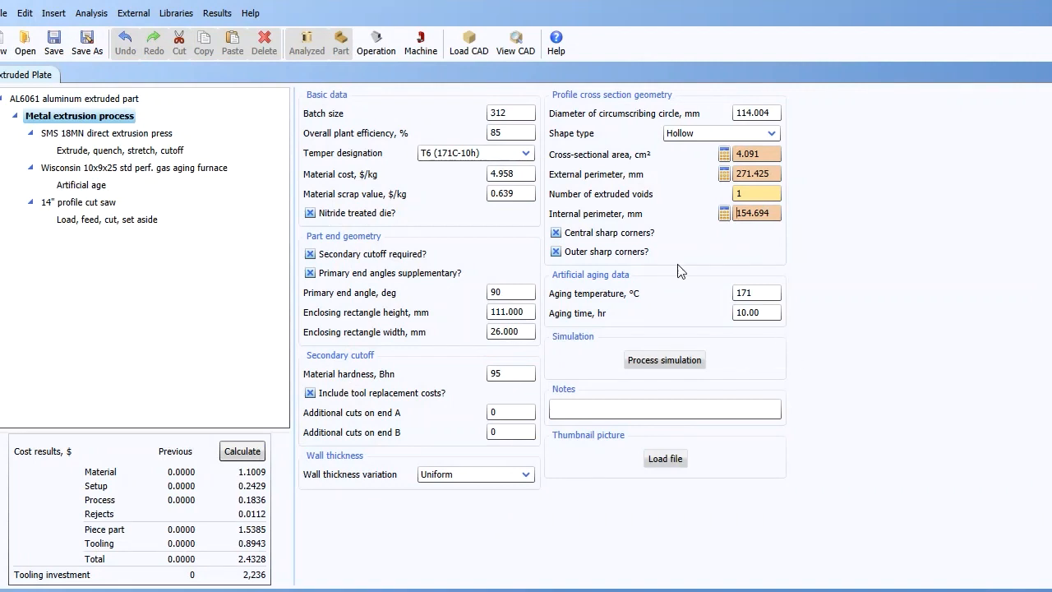
- Turn off the central and outer sharp corners options and recalculate the extrusion cost results
click(557, 233)
click(556, 252)
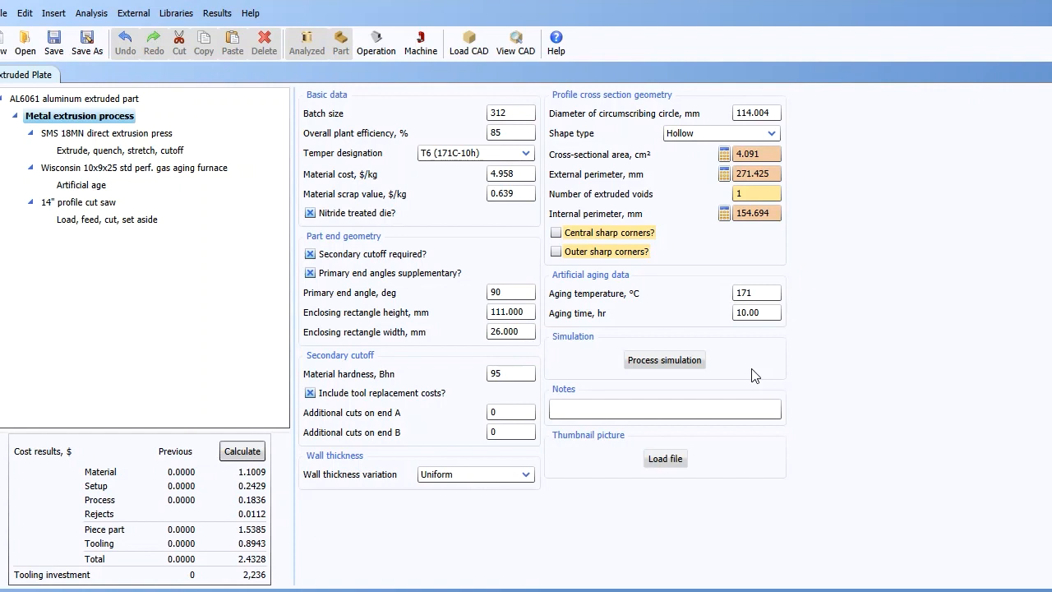
click(248, 454)
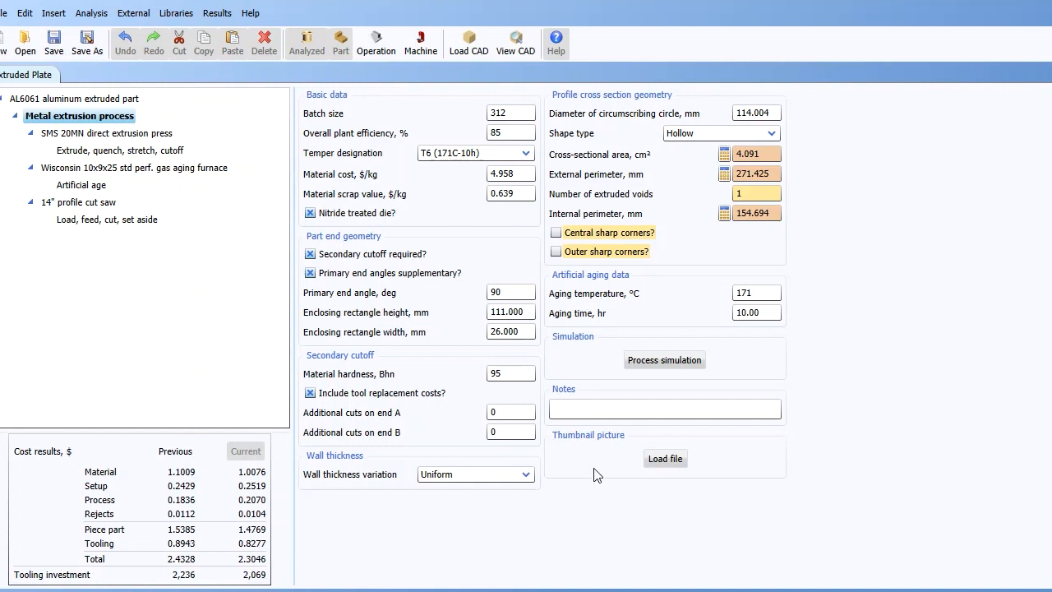
- Open the process simulation for the metal extrusion to view its animation
click(650, 358)
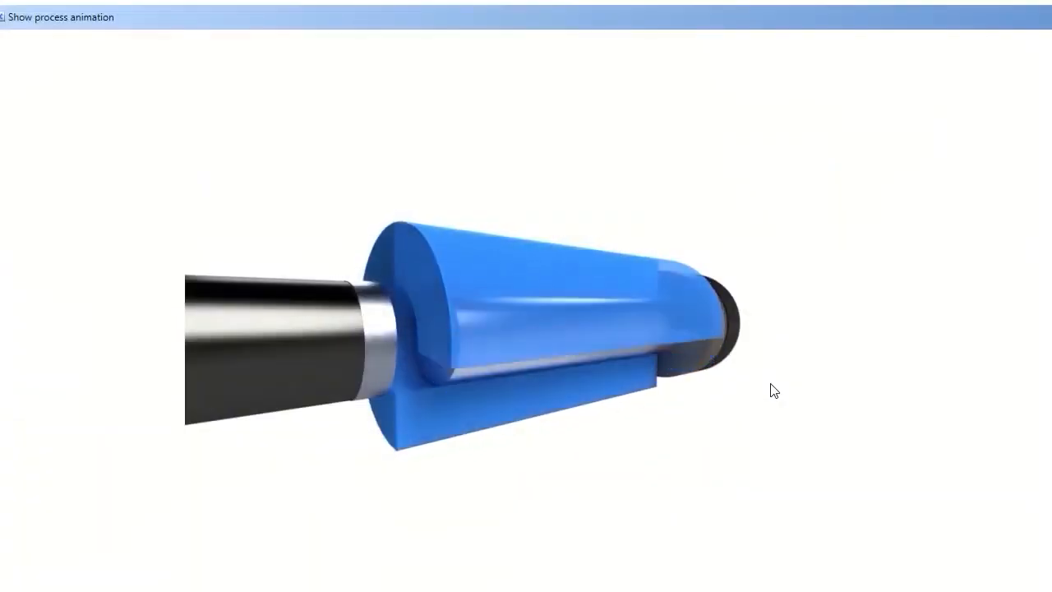